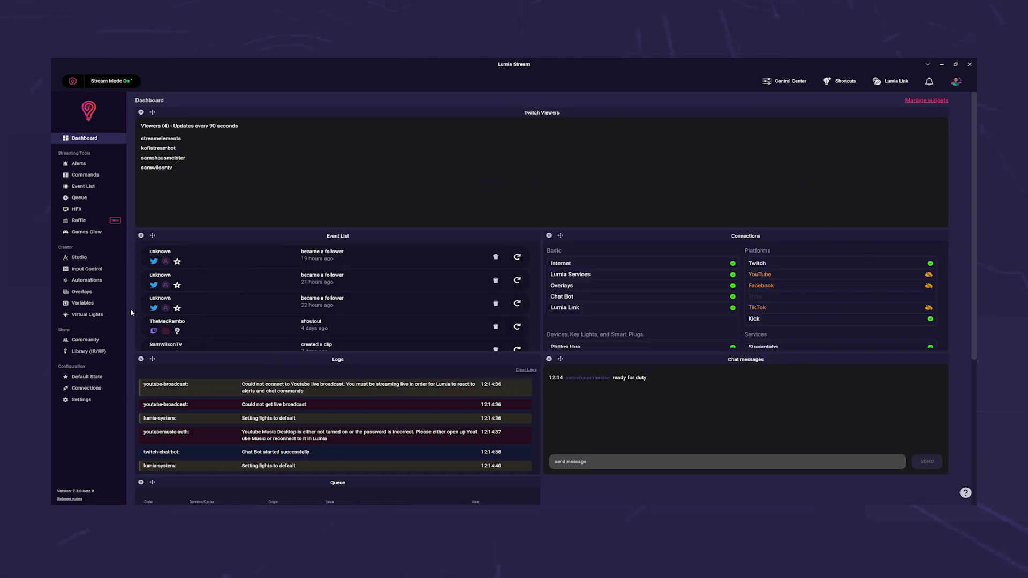
# Start a new animation from Studio > Animations and name it 'Flashbang'
pyautogui.click(91, 258)
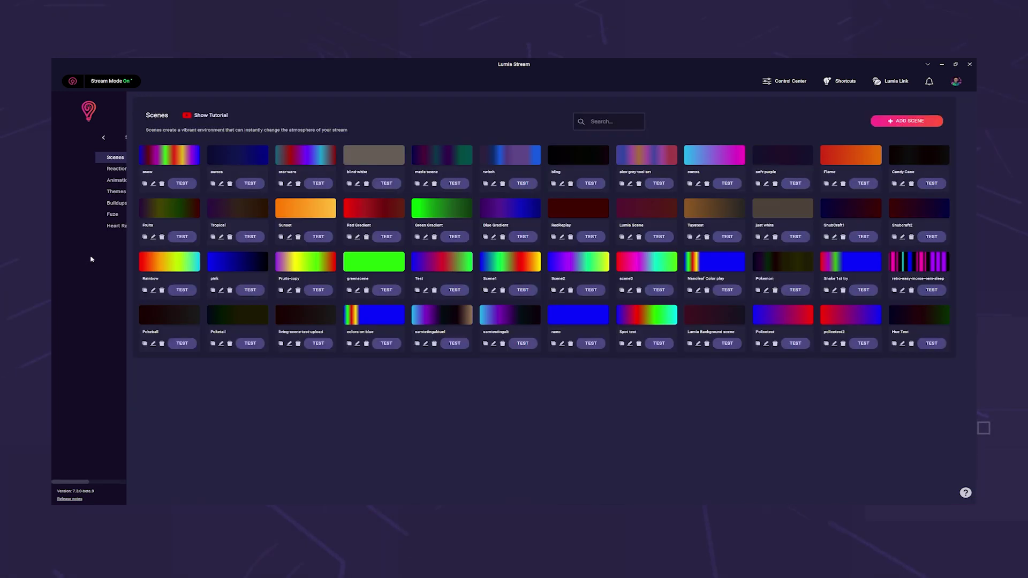
pyautogui.click(88, 181)
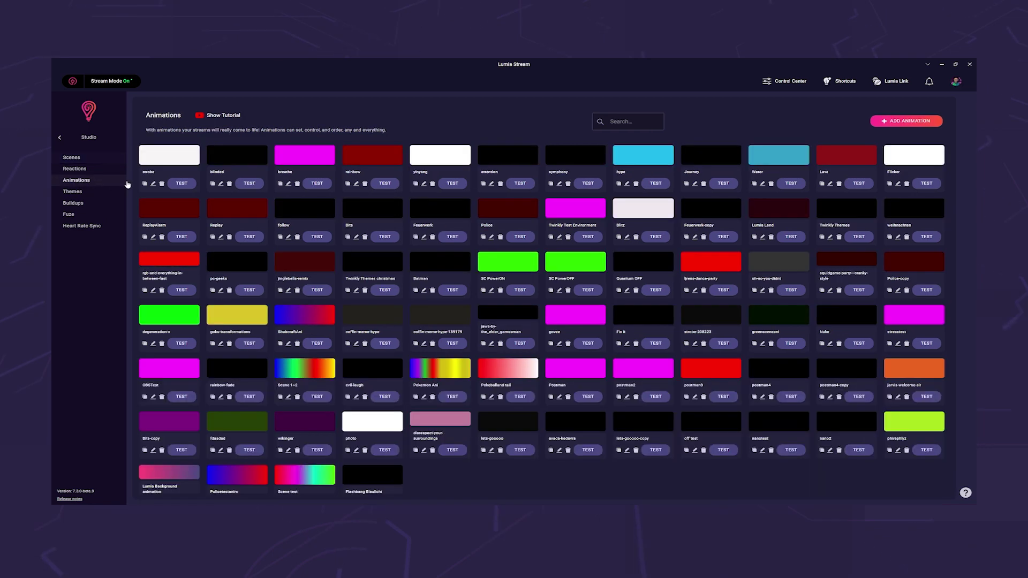
pyautogui.click(878, 121)
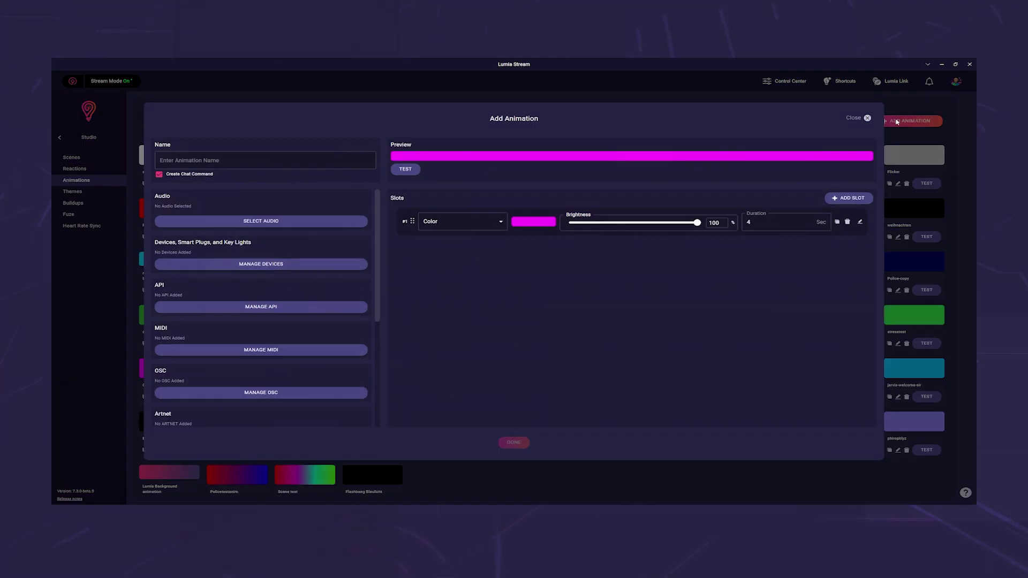
pyautogui.click(265, 160)
pyautogui.write('Flashbang')
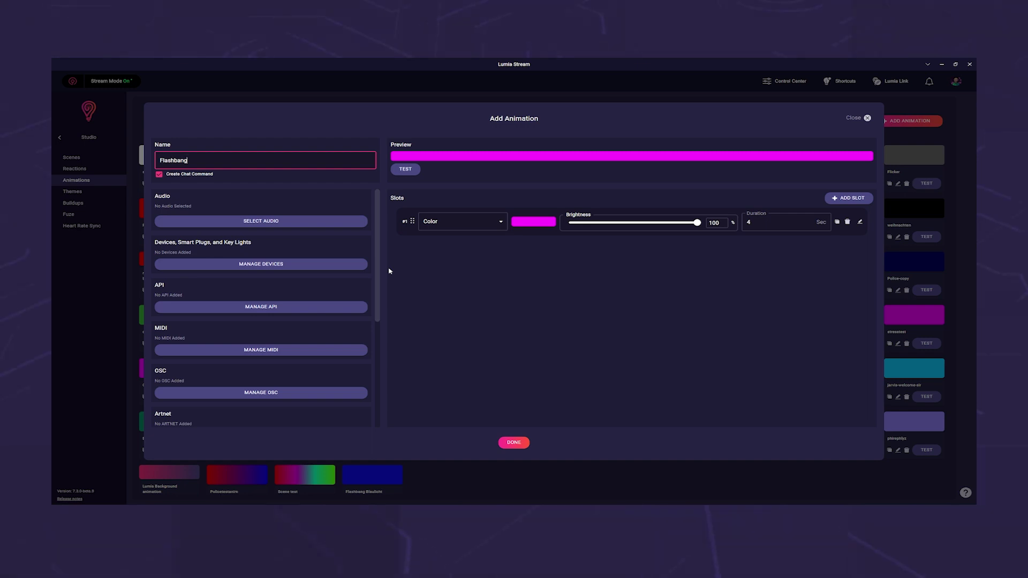
# Attach 'Cod black ops 1 flash bang sound effect.mp3' from E:\Wondershare UniConverter 13\Downloaded as the animation's audio
pyautogui.click(298, 221)
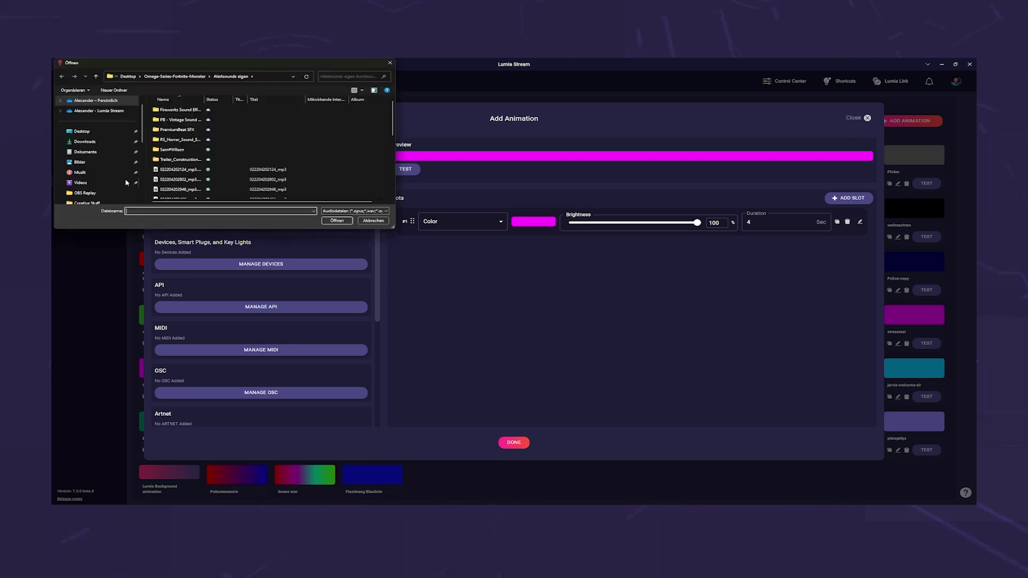
pyautogui.scroll(-3, 107, 176)
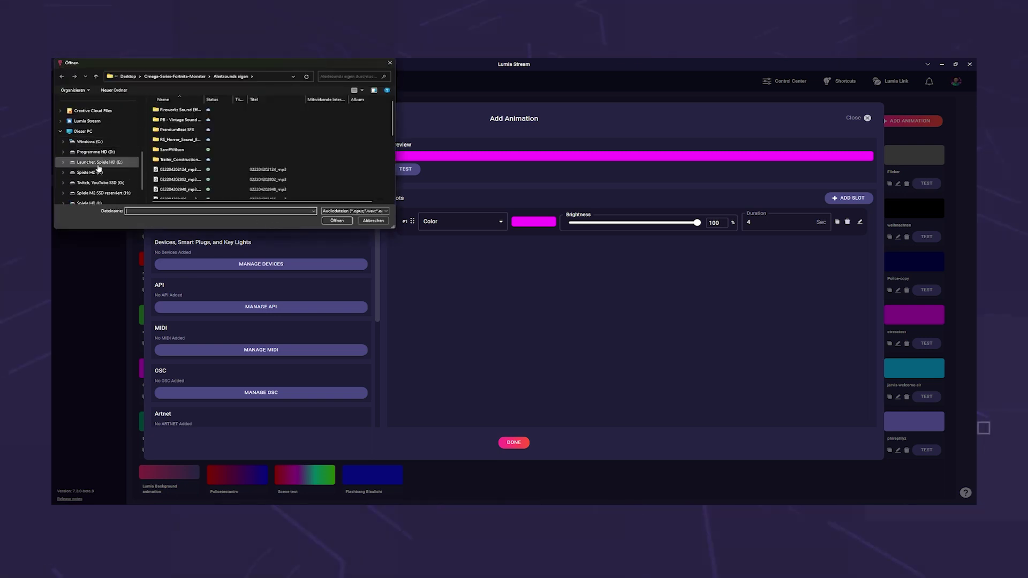
pyautogui.click(99, 163)
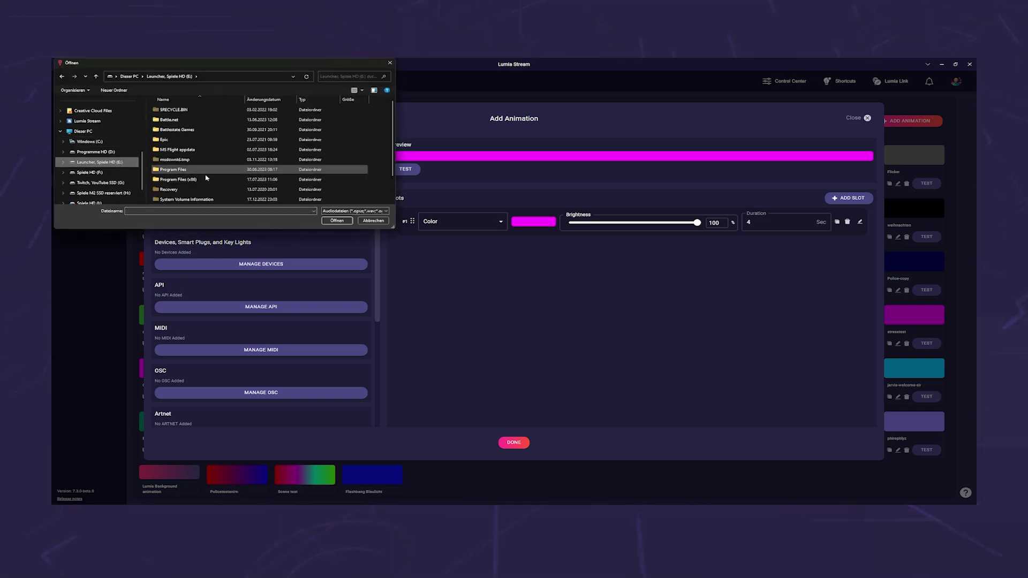
pyautogui.doubleClick(182, 199)
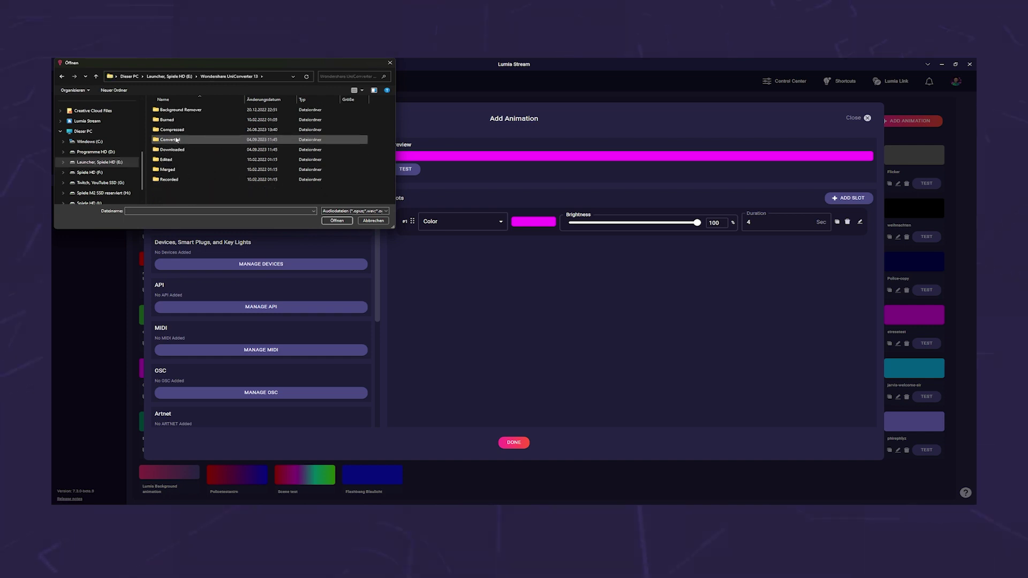
pyautogui.doubleClick(180, 150)
pyautogui.doubleClick(182, 110)
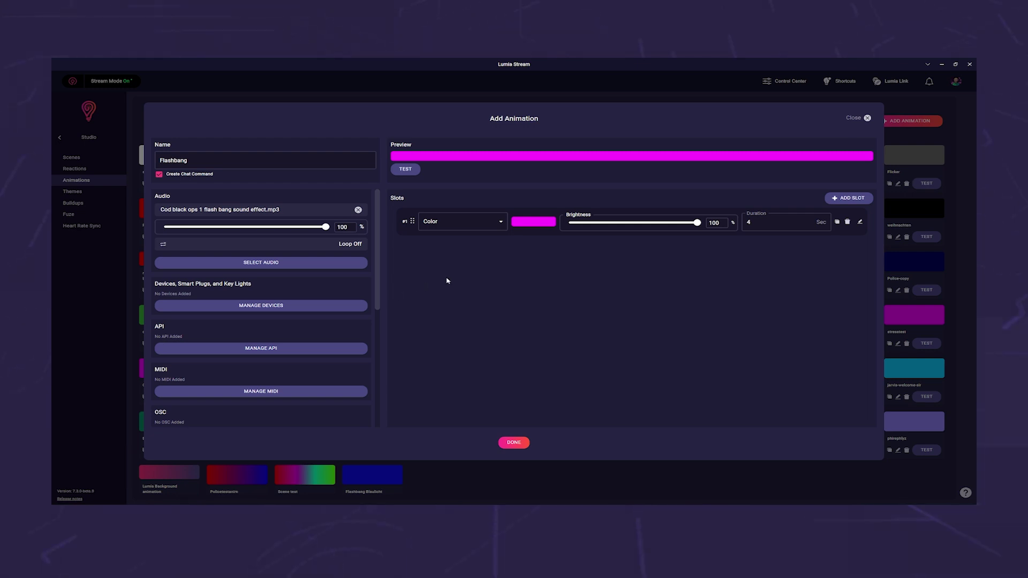
# Set slot 1 to No Light Change and add the Elgato key light at 100% start, 50% end
pyautogui.click(499, 221)
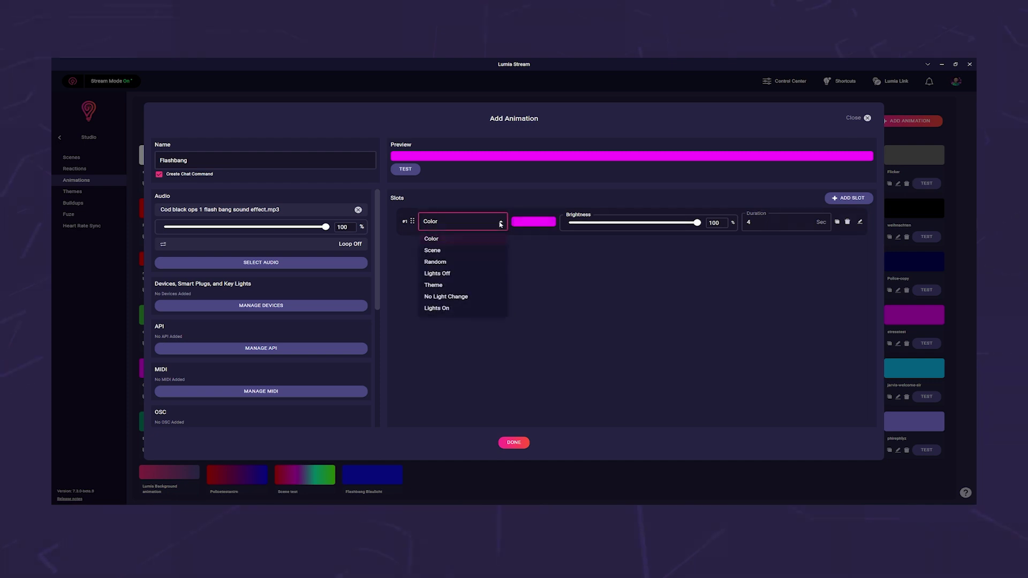
pyautogui.click(466, 296)
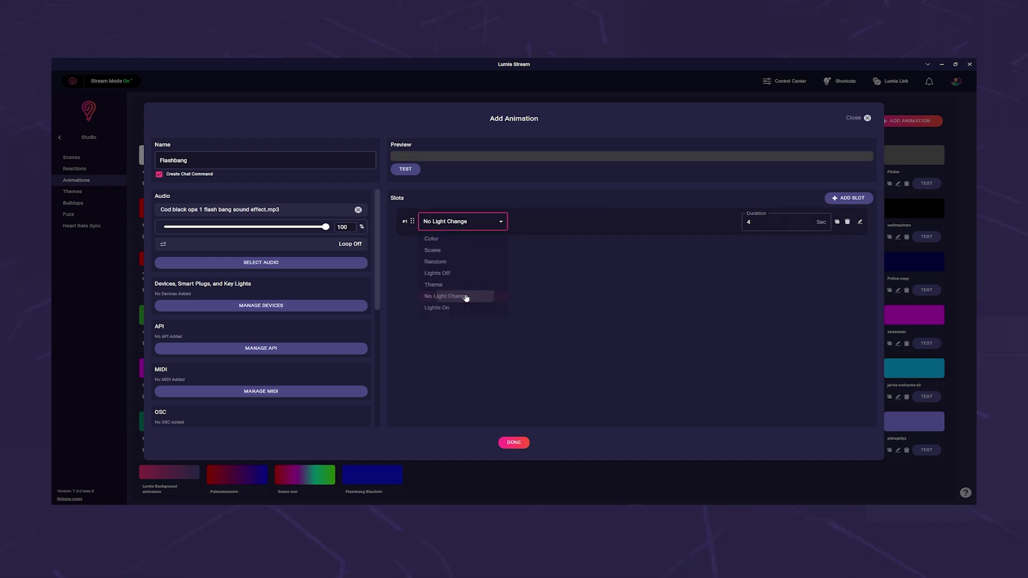
pyautogui.click(860, 224)
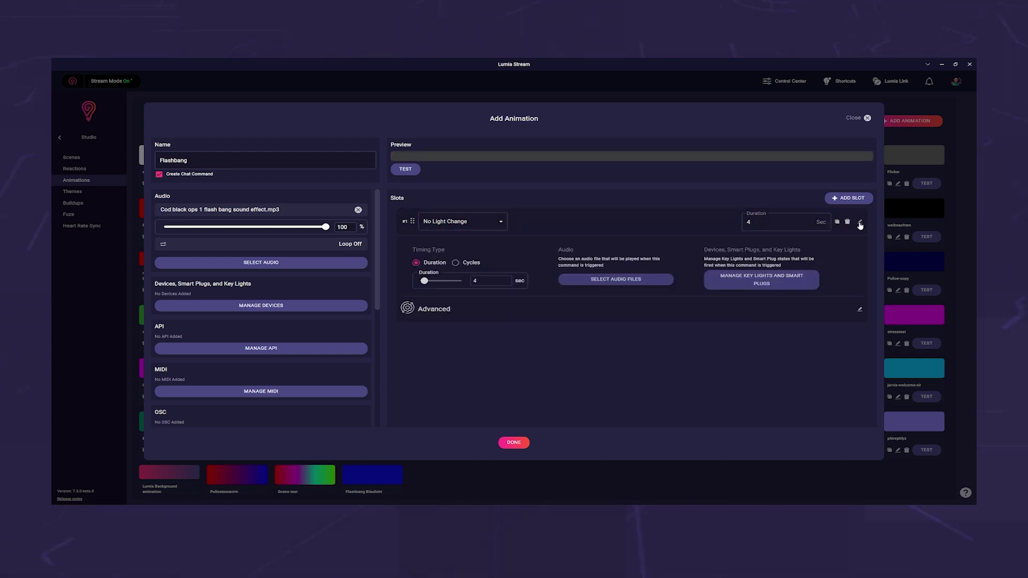
pyautogui.click(767, 282)
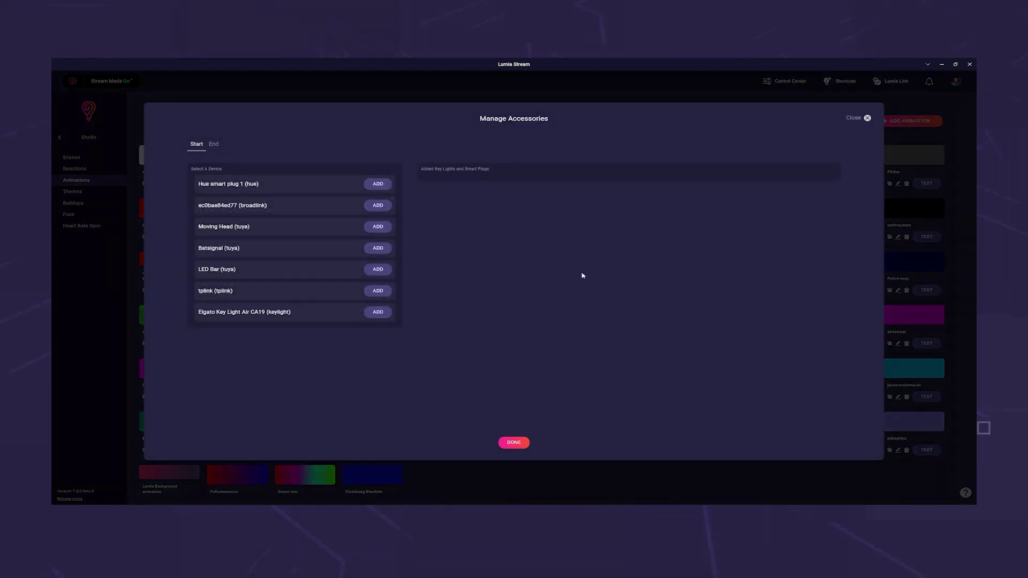
pyautogui.click(382, 313)
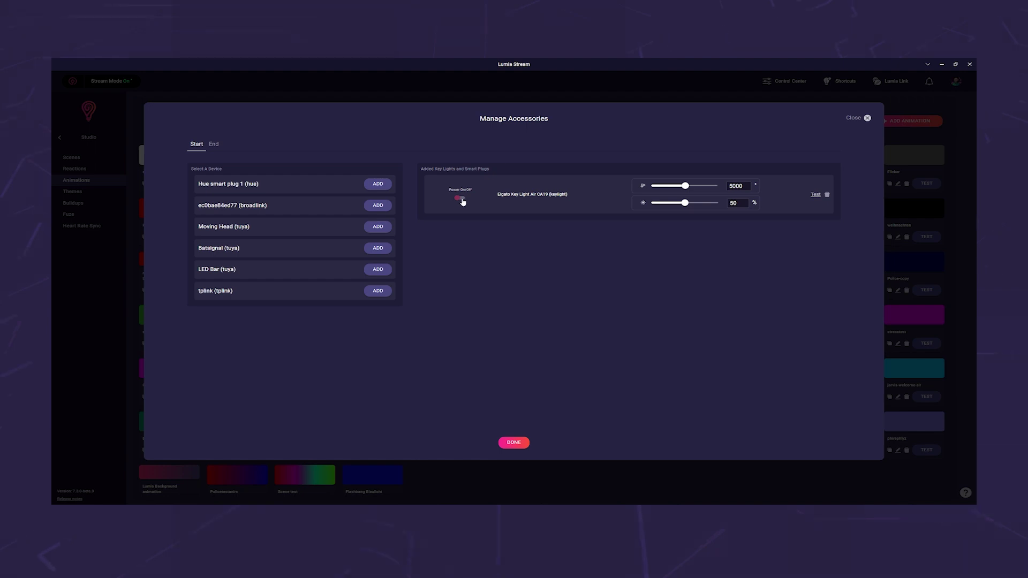
pyautogui.moveTo(685, 204); pyautogui.dragTo(720, 203)
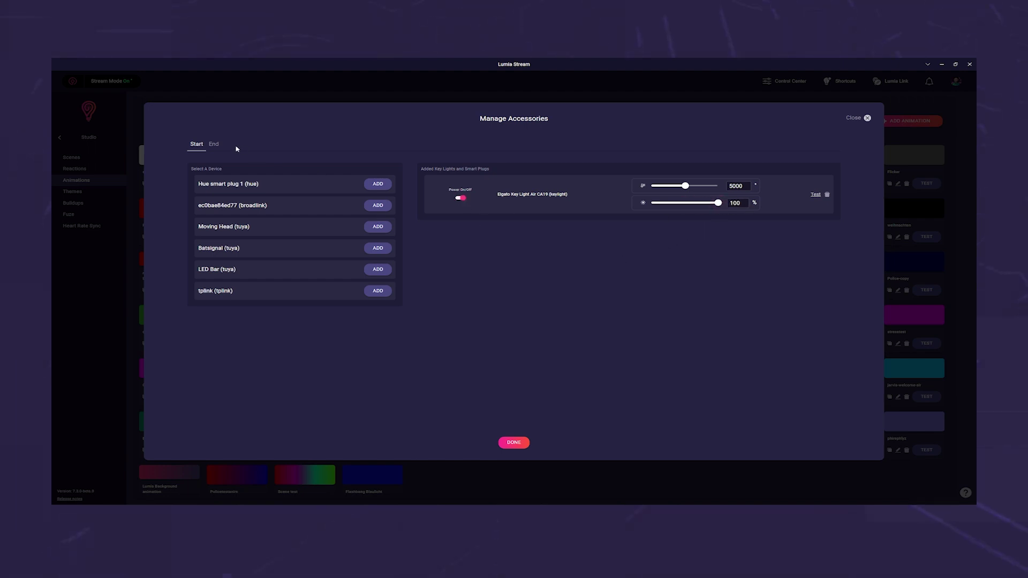
pyautogui.click(216, 146)
pyautogui.click(376, 313)
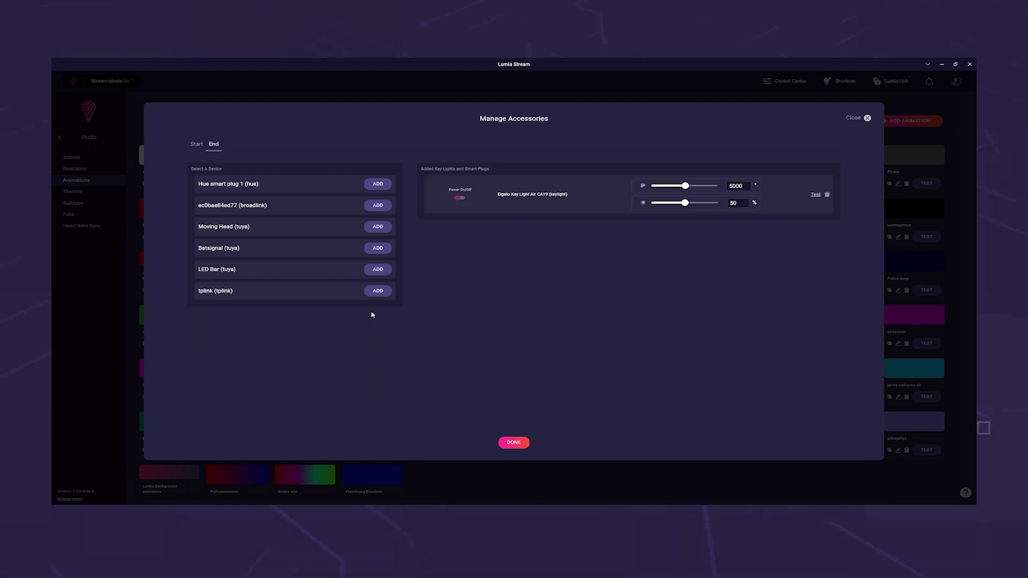
pyautogui.click(512, 442)
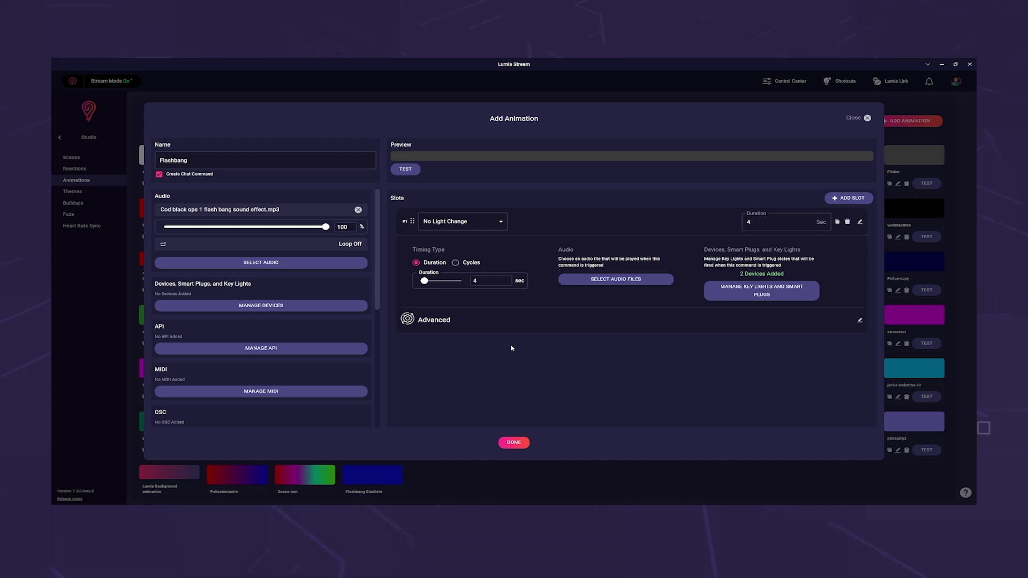
# Give slot 1 a 5-second duration and add a 2-second Lights Off slot placed before it
pyautogui.click(482, 281)
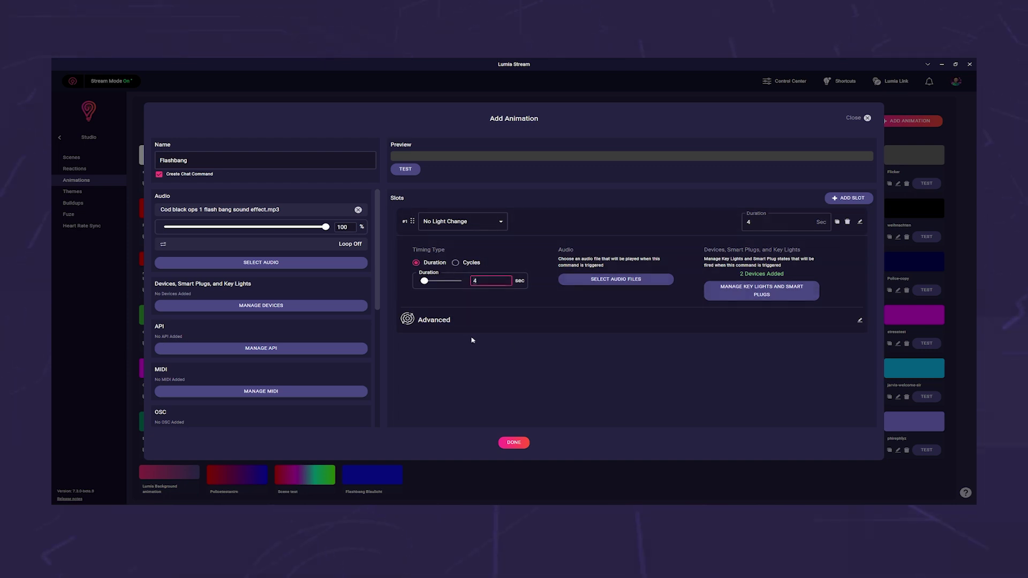
pyautogui.click(860, 223)
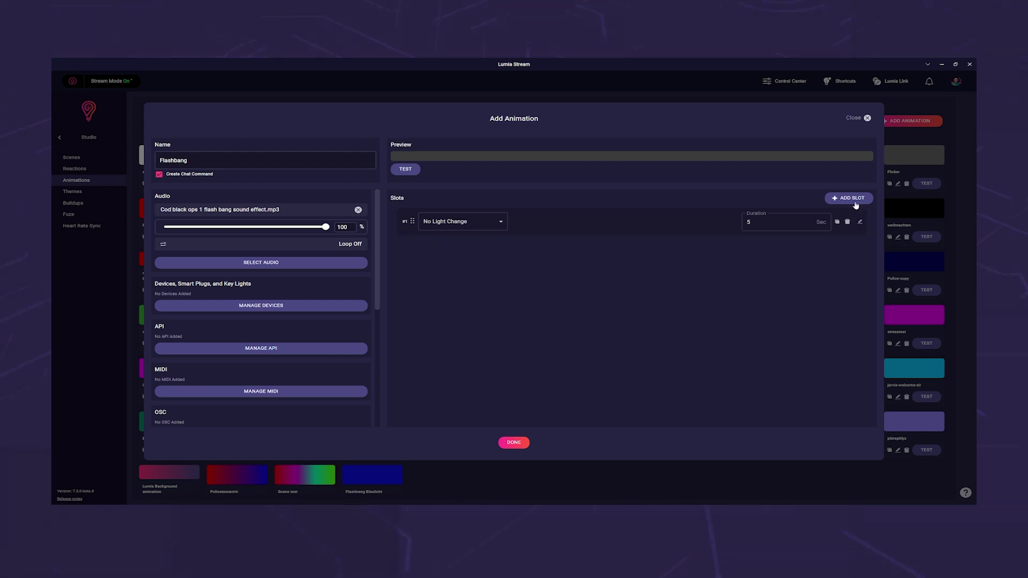
pyautogui.click(851, 199)
pyautogui.click(480, 255)
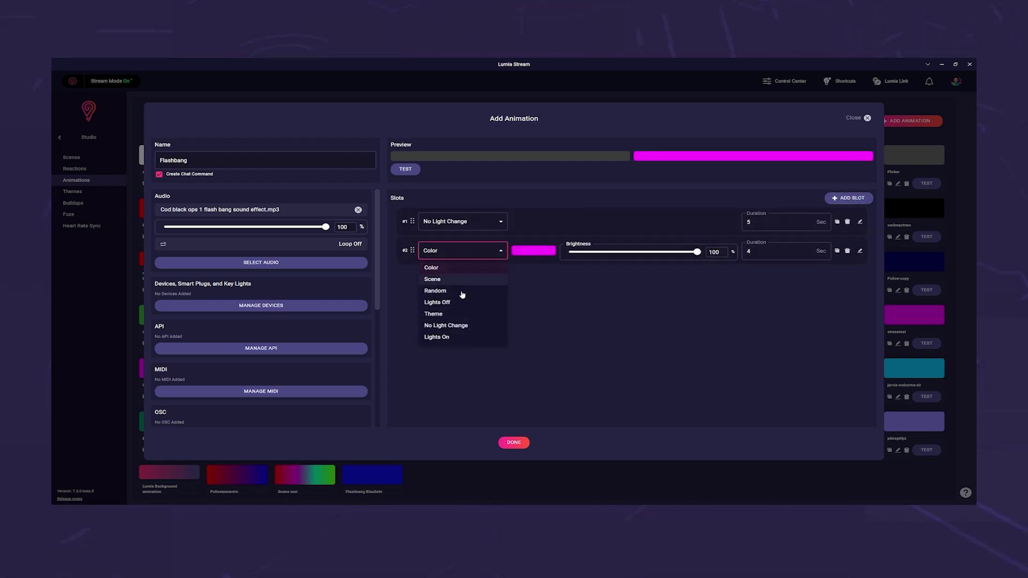
pyautogui.click(448, 303)
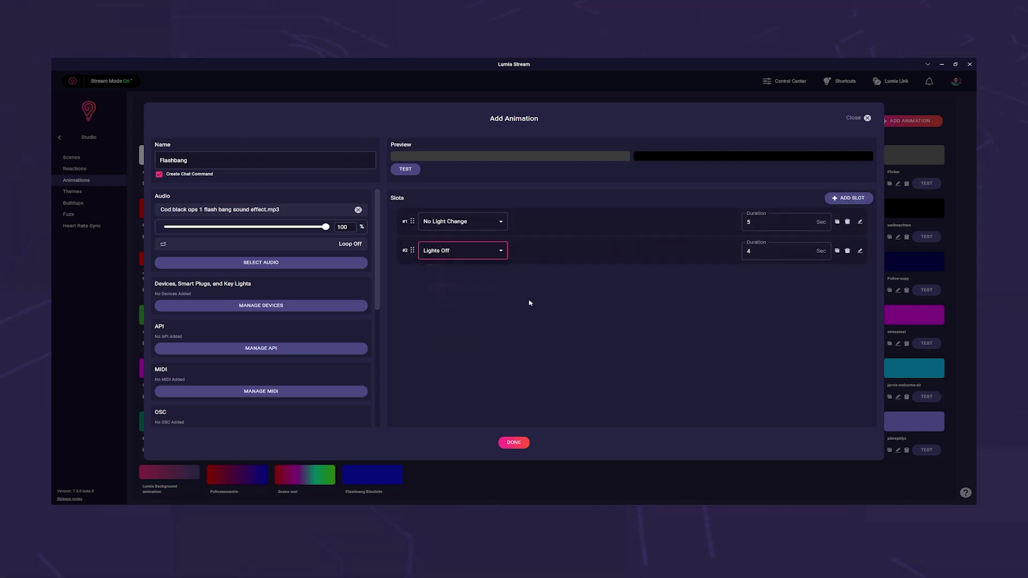
pyautogui.click(763, 252)
pyautogui.click(394, 270)
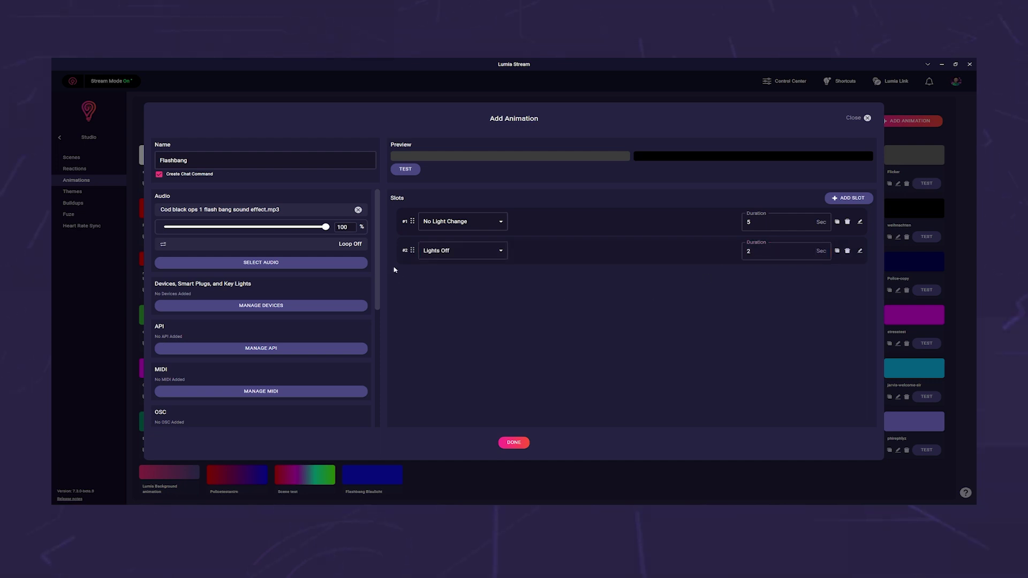
pyautogui.moveTo(405, 249); pyautogui.dragTo(405, 221)
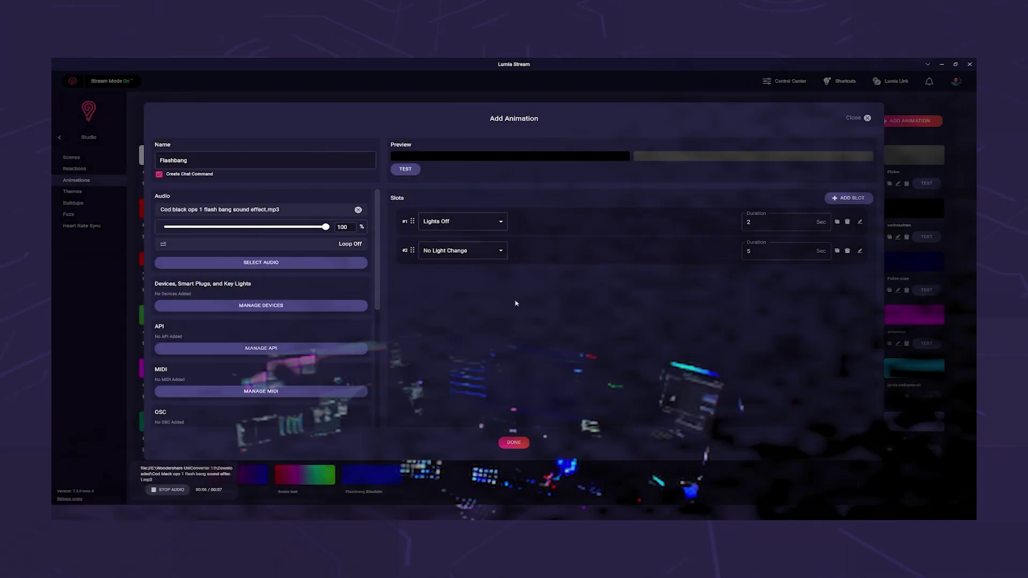
# Make the second slot a Color slot set to pure white (#ffffff)
pyautogui.click(457, 251)
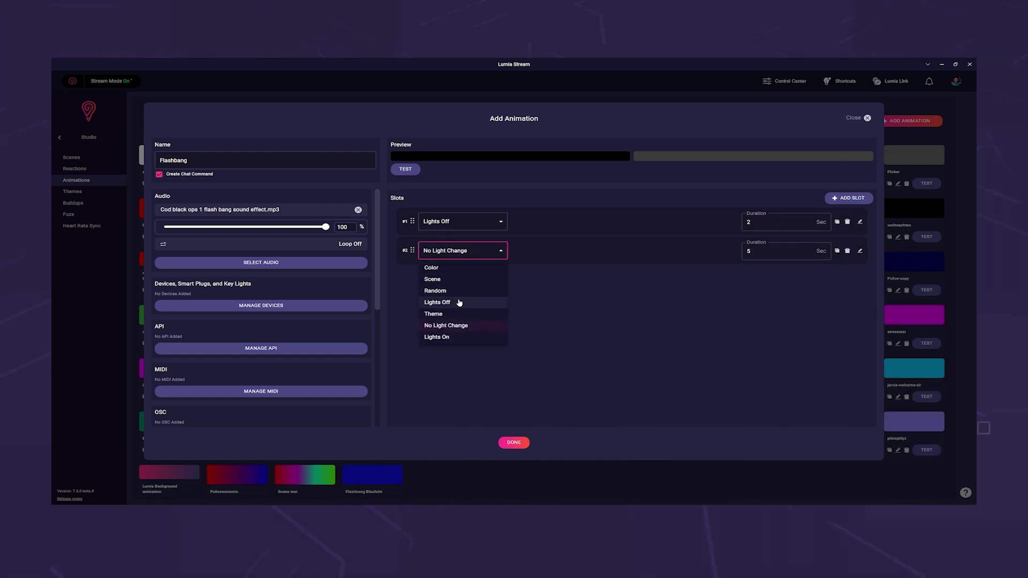
pyautogui.click(431, 267)
pyautogui.click(537, 253)
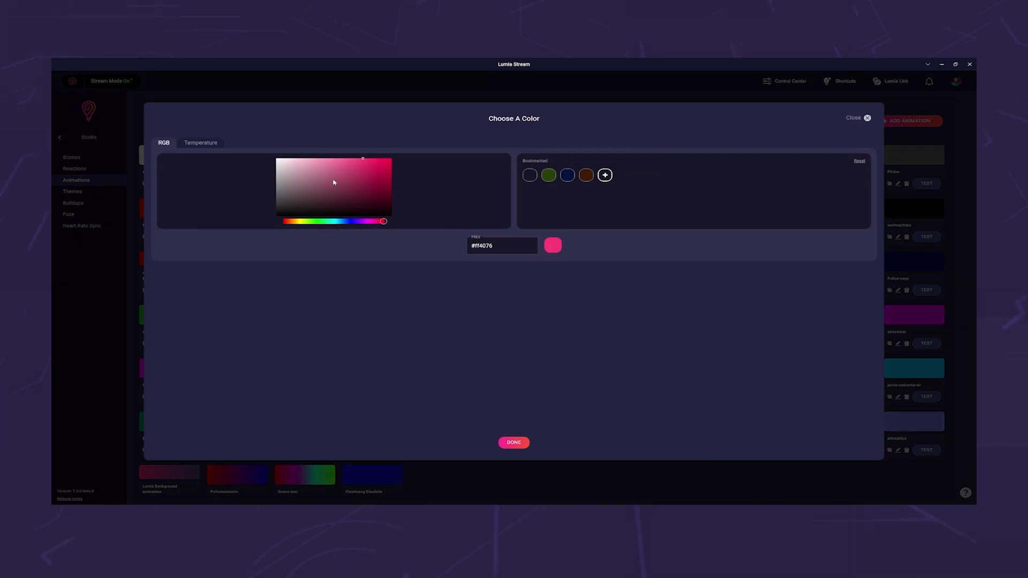
pyautogui.moveTo(332, 179); pyautogui.dragTo(250, 161)
pyautogui.click(513, 443)
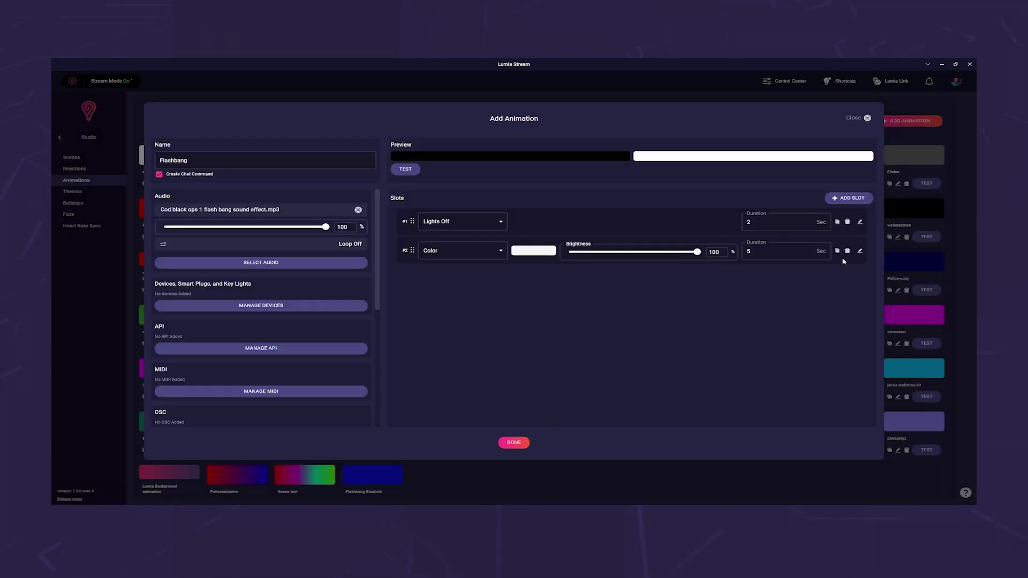
# Limit the second slot to the Govee H6159 light only
pyautogui.click(860, 251)
pyautogui.click(745, 299)
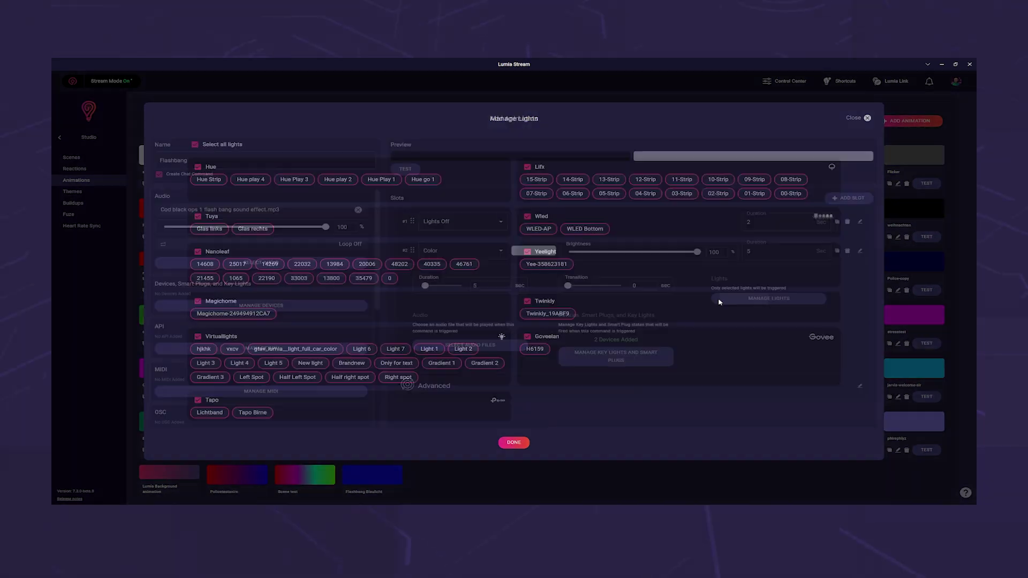
pyautogui.click(195, 144)
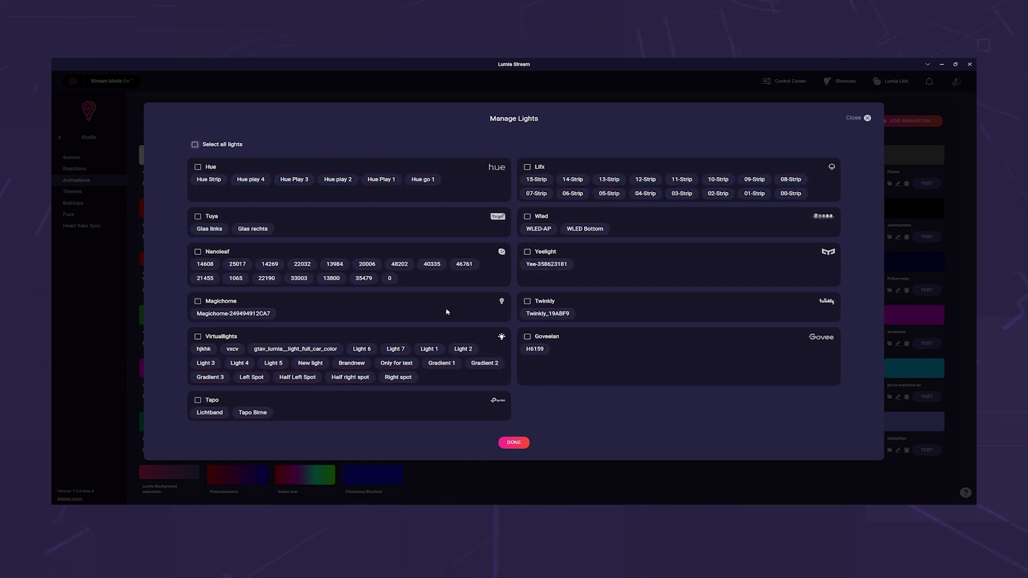
pyautogui.click(533, 337)
pyautogui.click(514, 443)
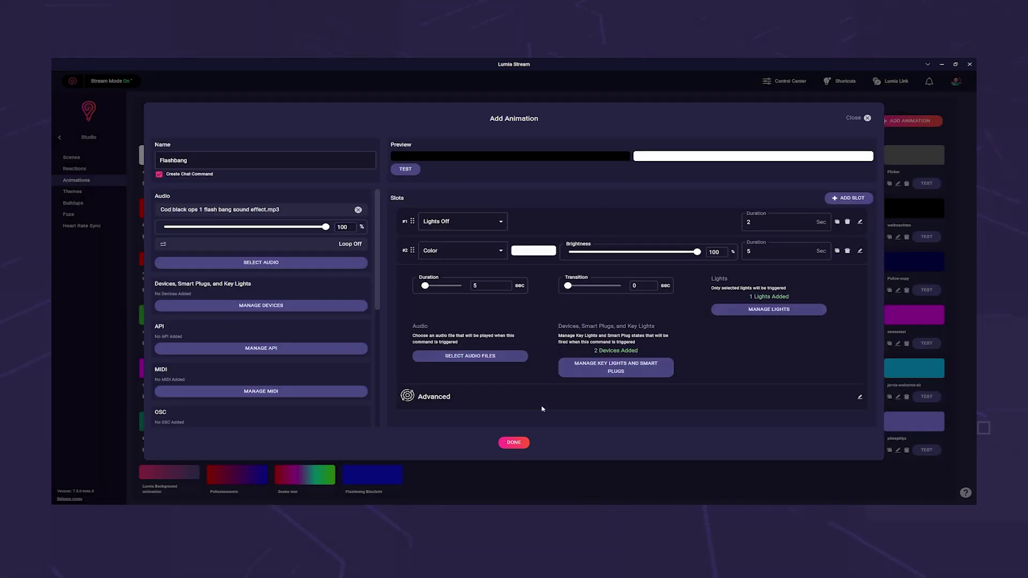
pyautogui.click(859, 252)
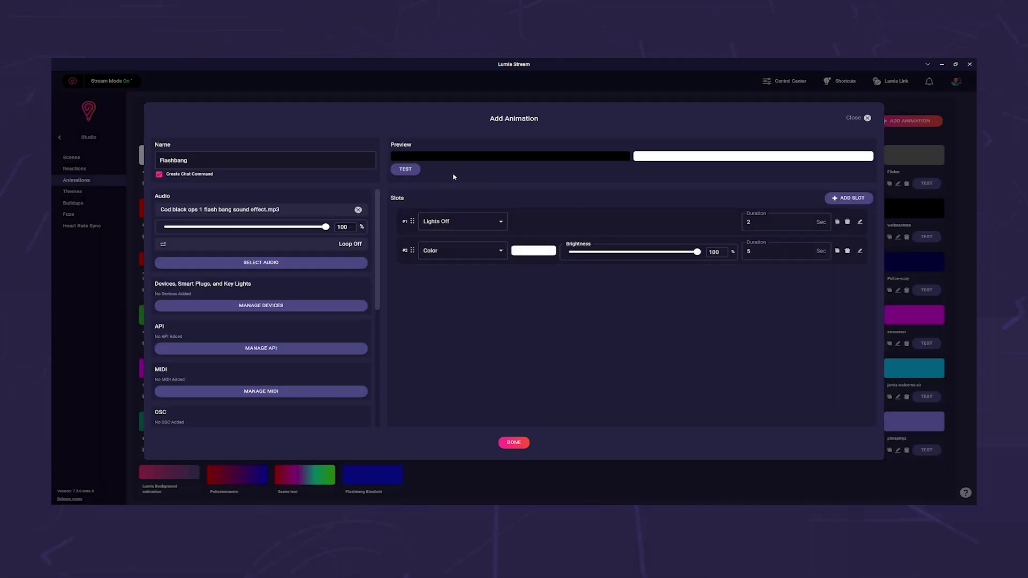
# Preview the Flashbang animation on the lights, then begin a new reaction on the Reactions page
pyautogui.click(407, 169)
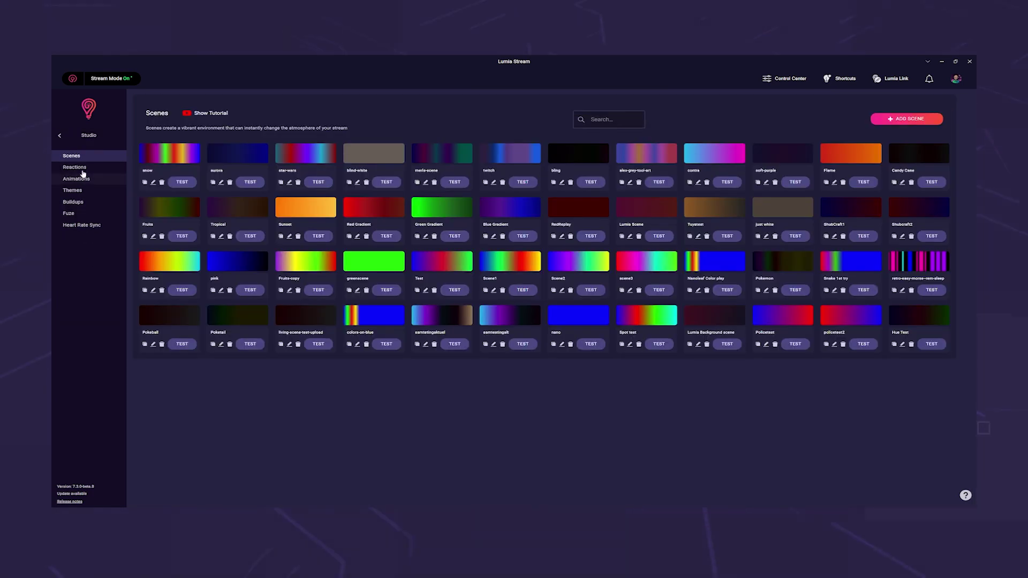
pyautogui.click(81, 167)
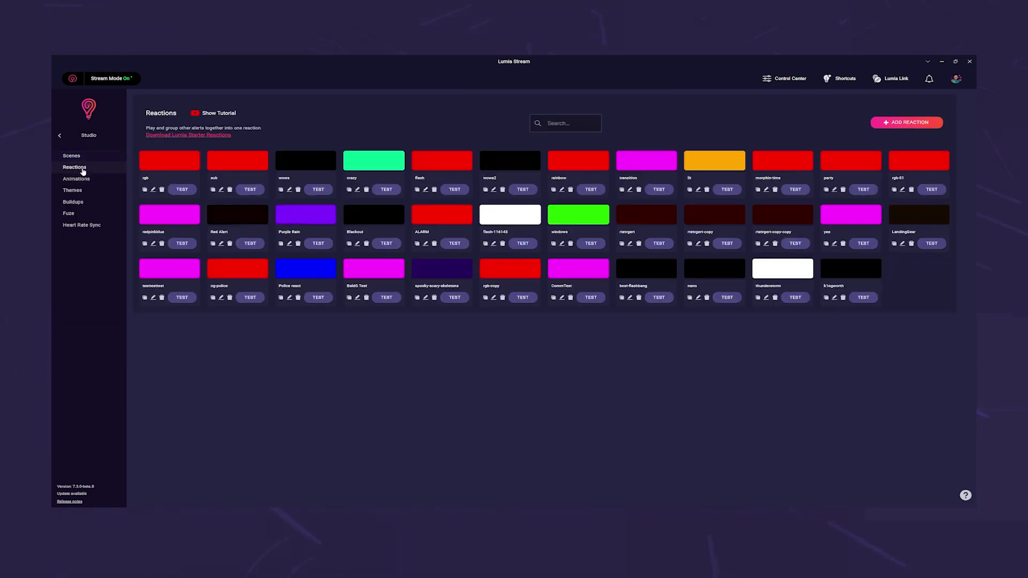
pyautogui.click(916, 127)
# Name the reaction 'flashbang' with No Light Change, a 5-second cycle and the flash bang sound
pyautogui.click(258, 153)
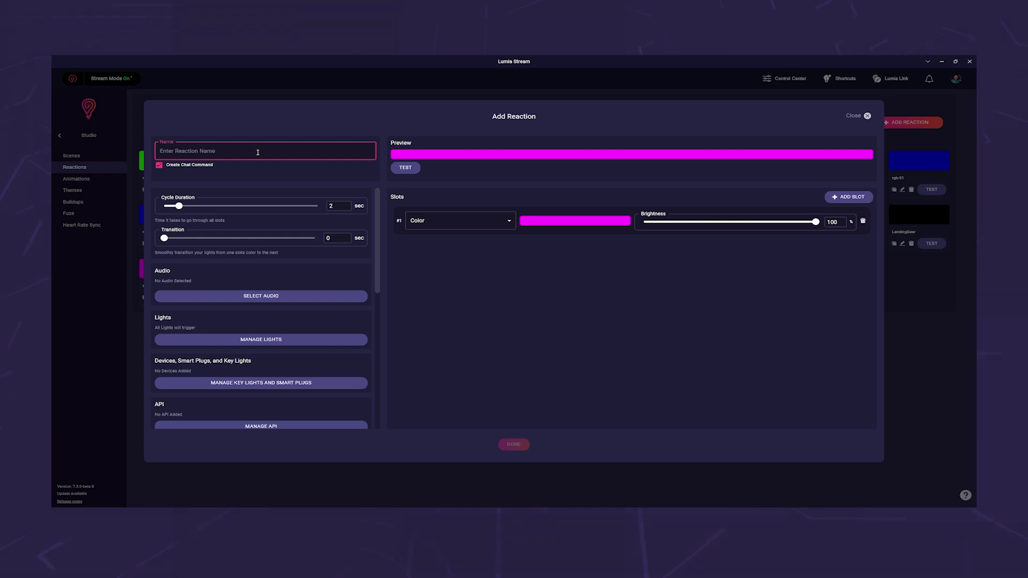
pyautogui.write('flashbang')
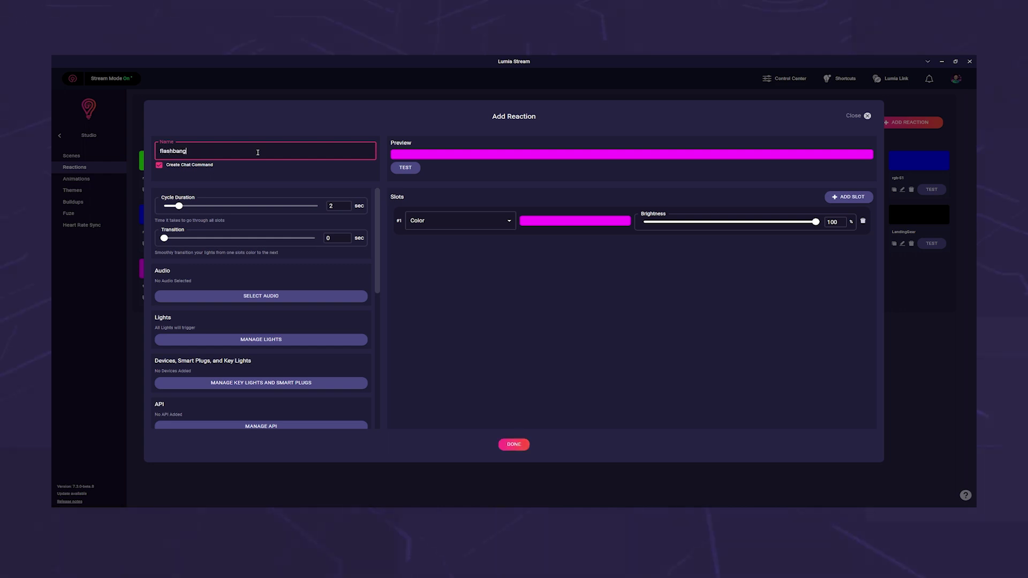
pyautogui.click(482, 222)
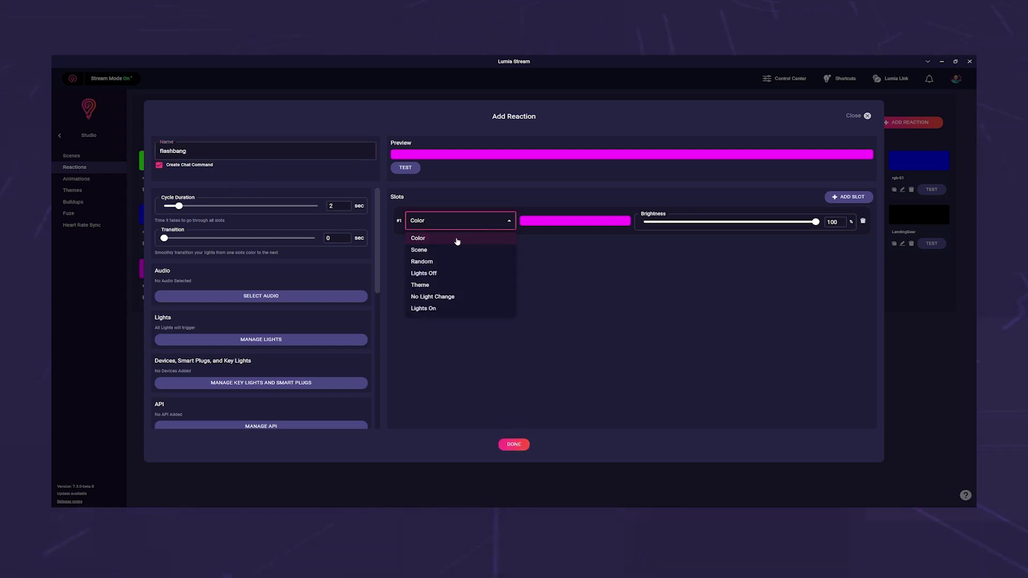
pyautogui.click(444, 296)
pyautogui.click(331, 206)
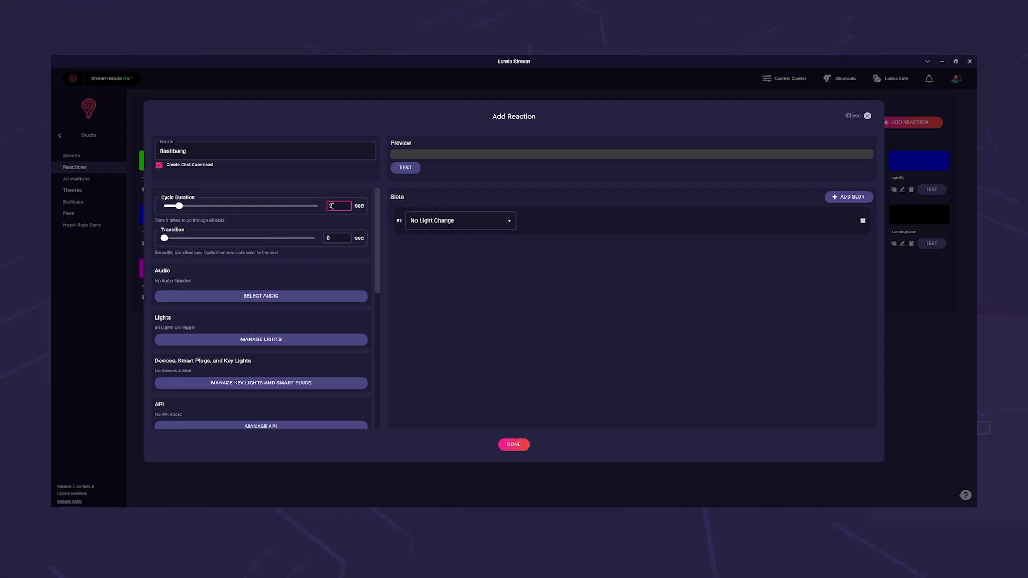
pyautogui.click(273, 296)
pyautogui.doubleClick(179, 121)
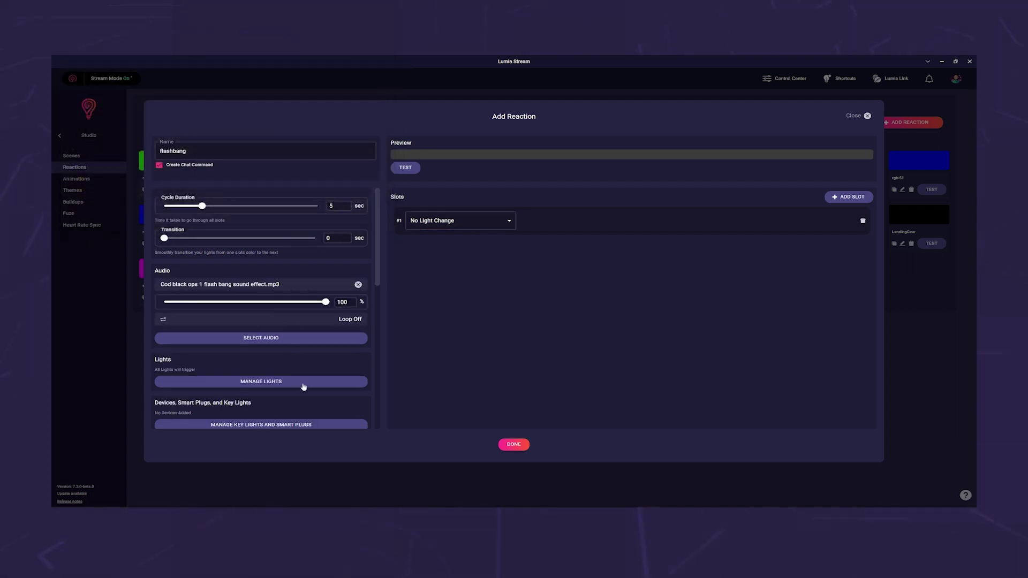
# Set the Elgato key light to 100% at start, add it to the end state, and save the reaction
pyautogui.click(277, 424)
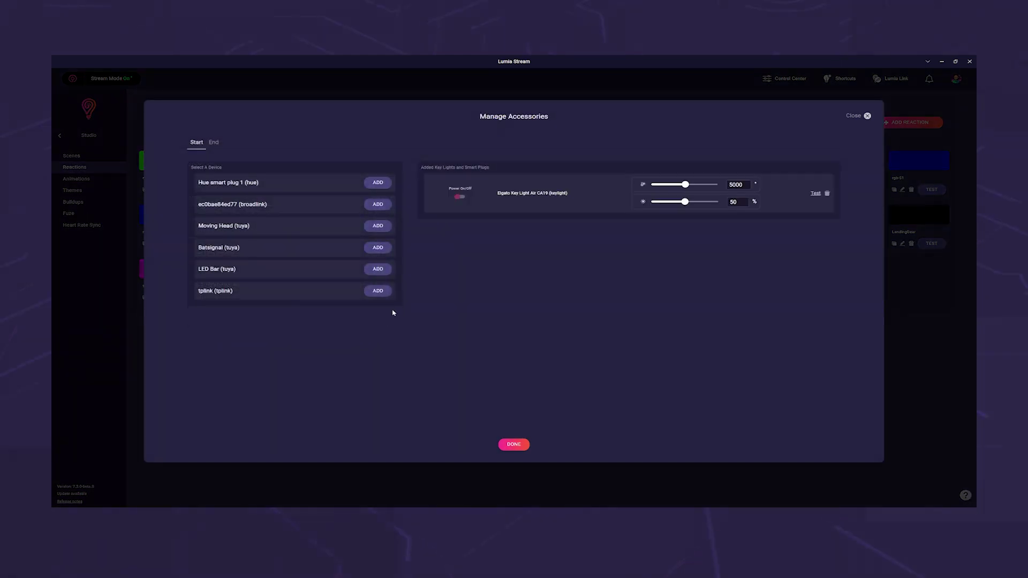
pyautogui.moveTo(685, 202); pyautogui.dragTo(720, 202)
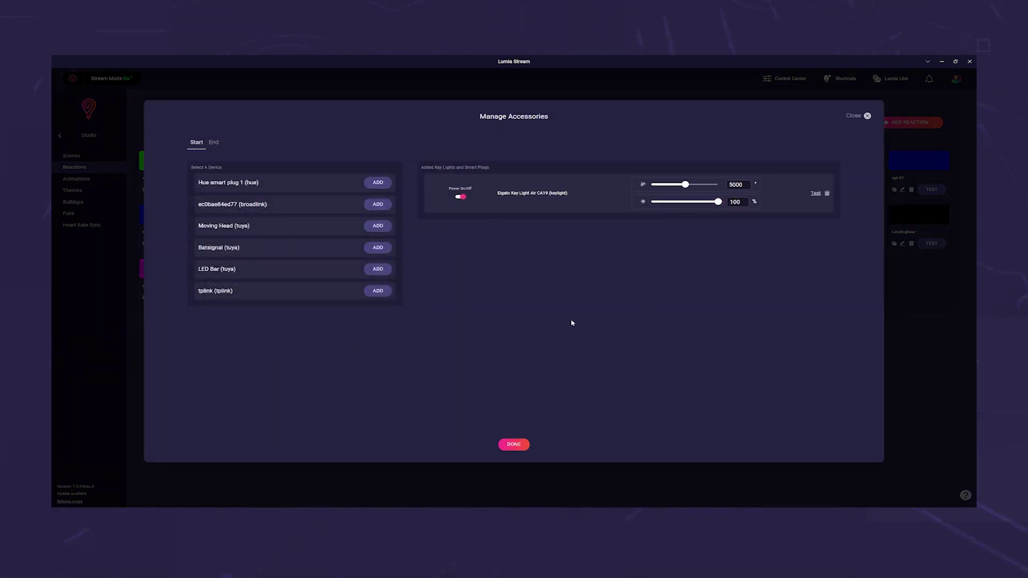
pyautogui.click(215, 142)
pyautogui.click(375, 313)
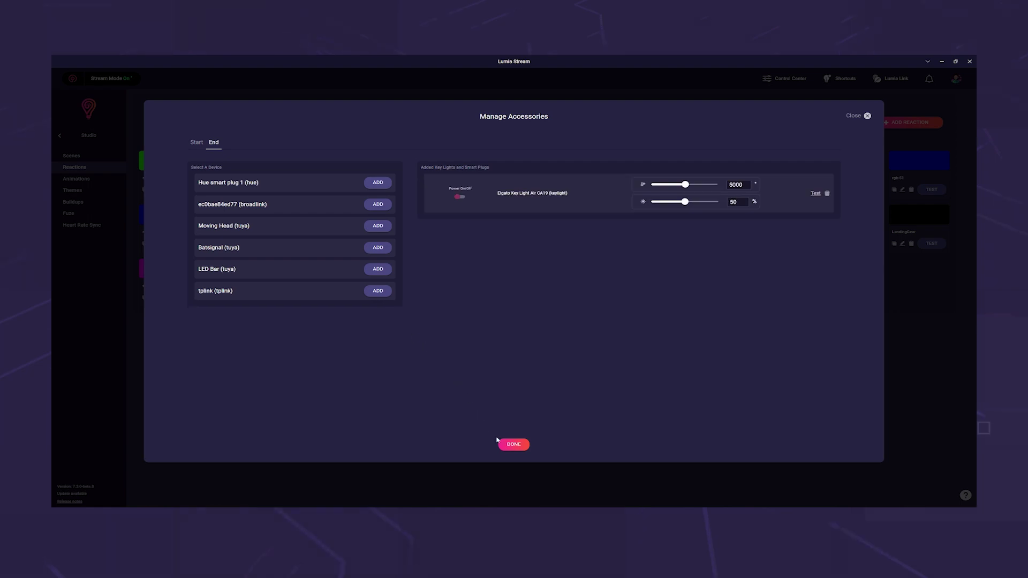
pyautogui.click(513, 444)
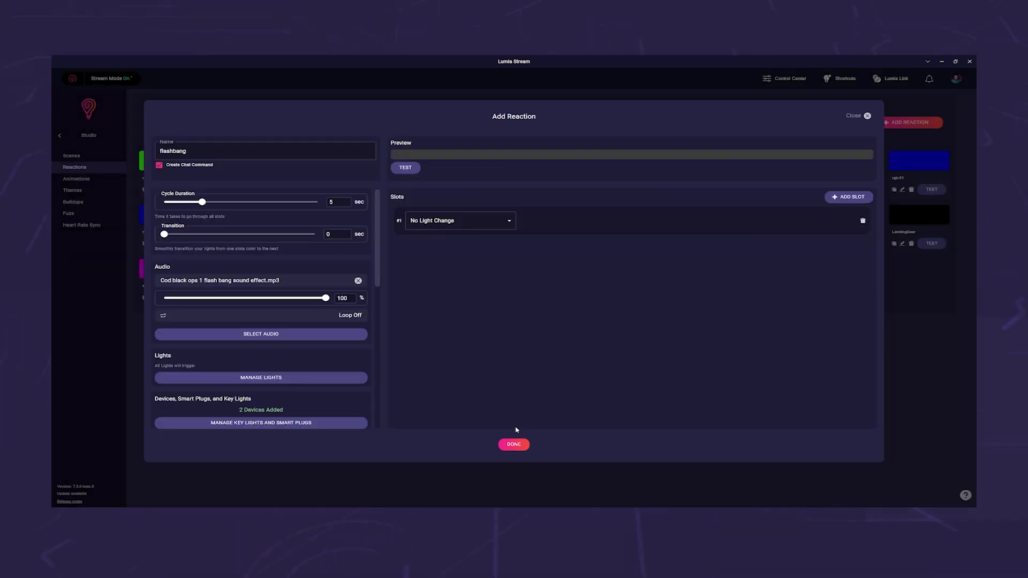
pyautogui.click(513, 444)
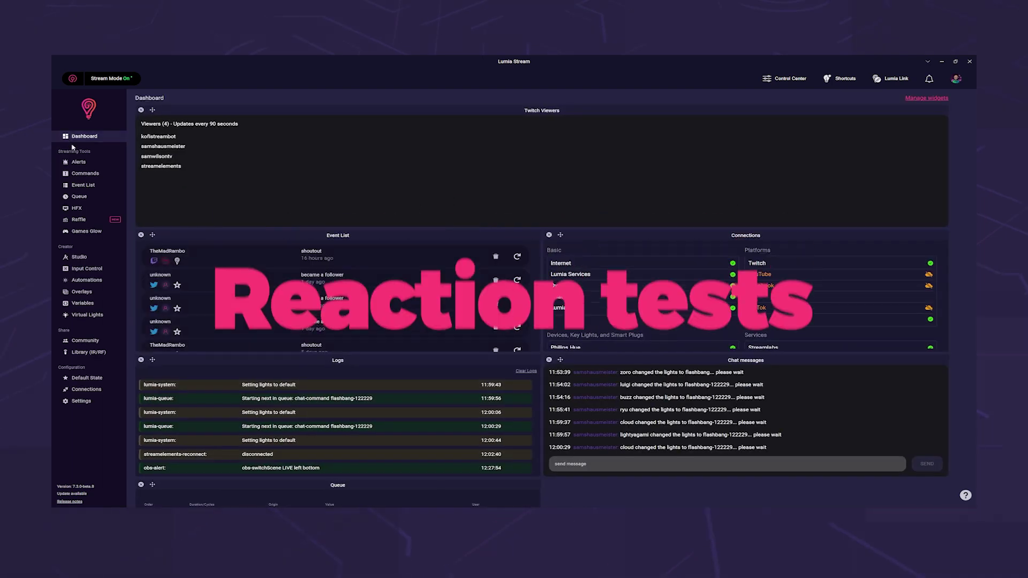
# Change the !flashbang chat command's duration to 7.2 seconds and apply it
pyautogui.click(84, 173)
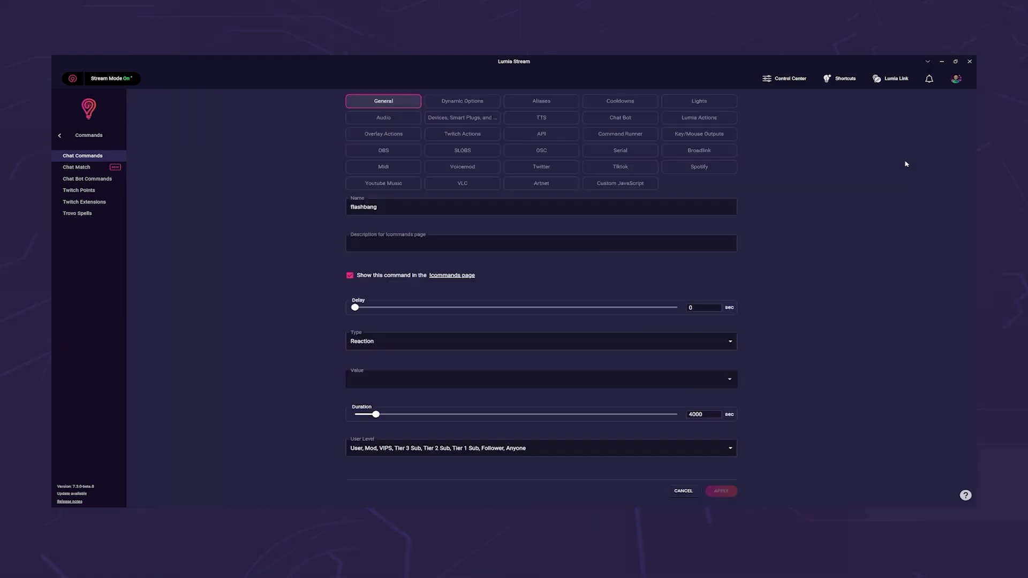
pyautogui.click(905, 163)
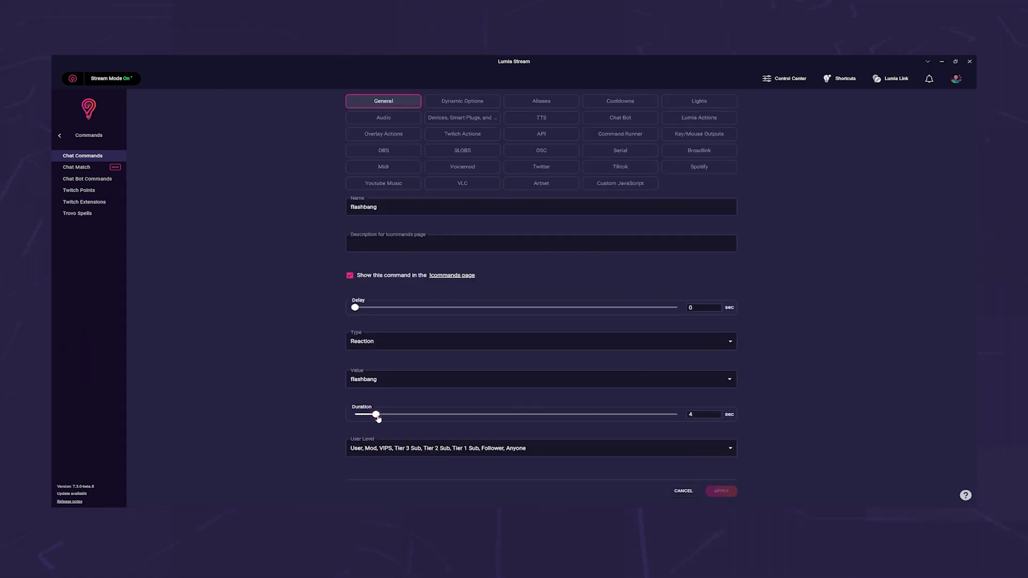
pyautogui.moveTo(378, 419); pyautogui.dragTo(393, 420)
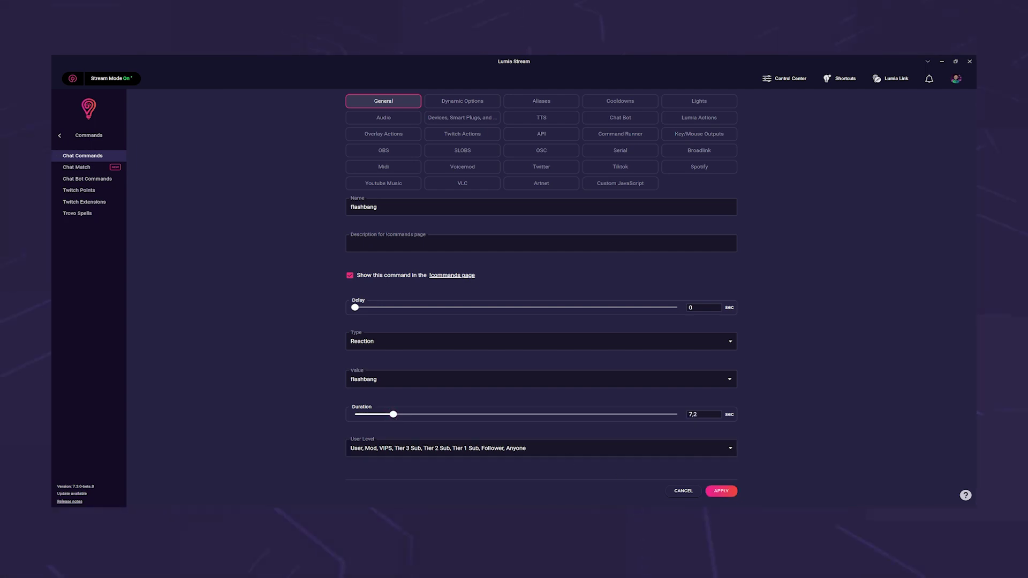
pyautogui.click(695, 415)
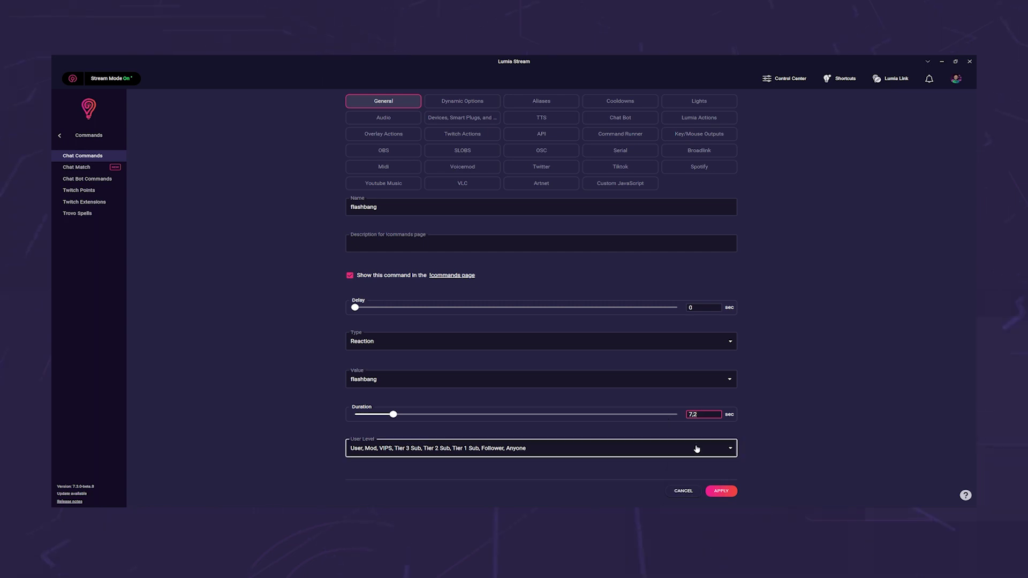
pyautogui.press('BackSpace')
pyautogui.press('BackSpace')
pyautogui.click(722, 492)
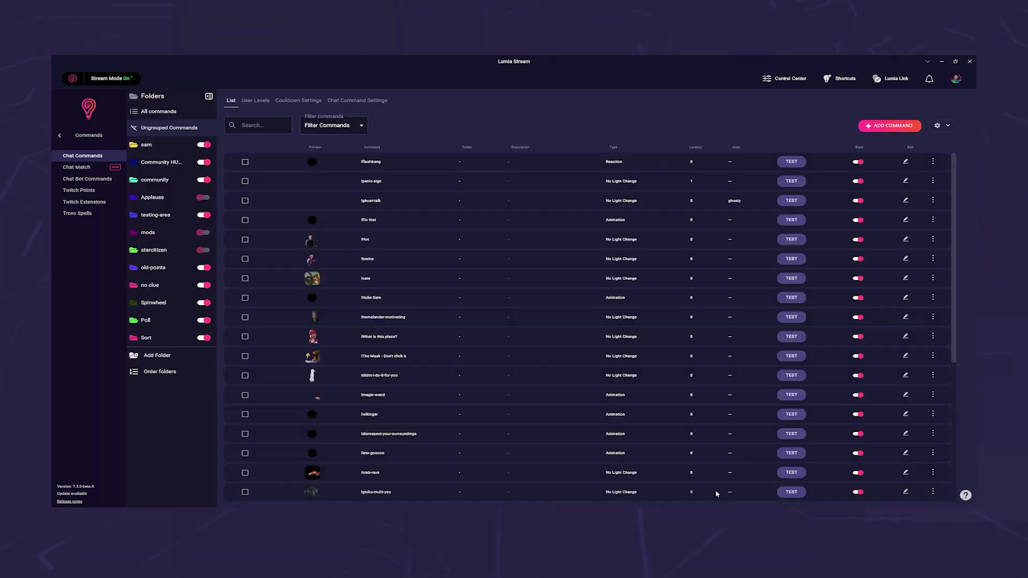
# Dismiss the refresh banner and test the !flashbang command from the Chat Commands list
pyautogui.click(630, 494)
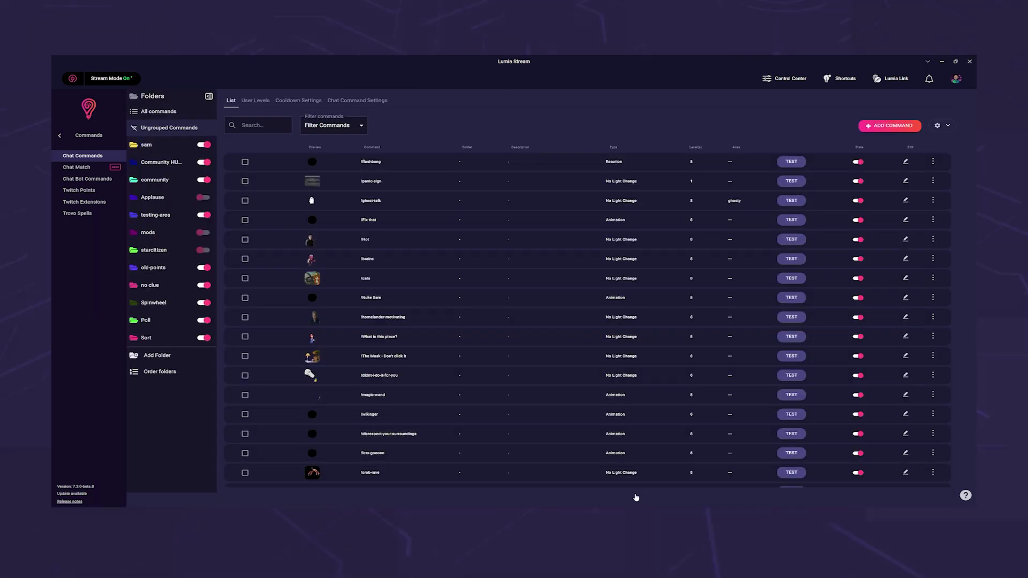
pyautogui.click(783, 162)
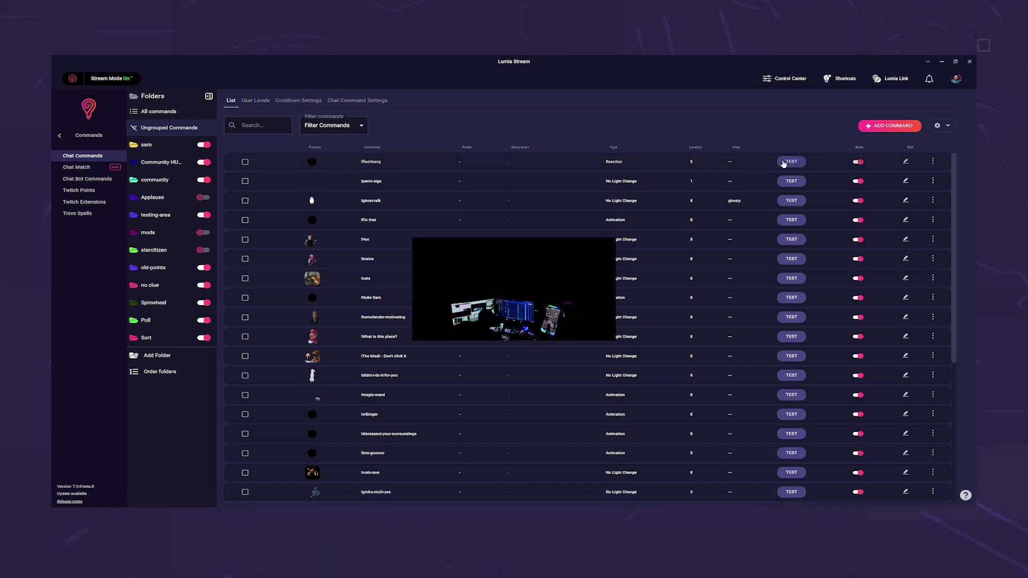